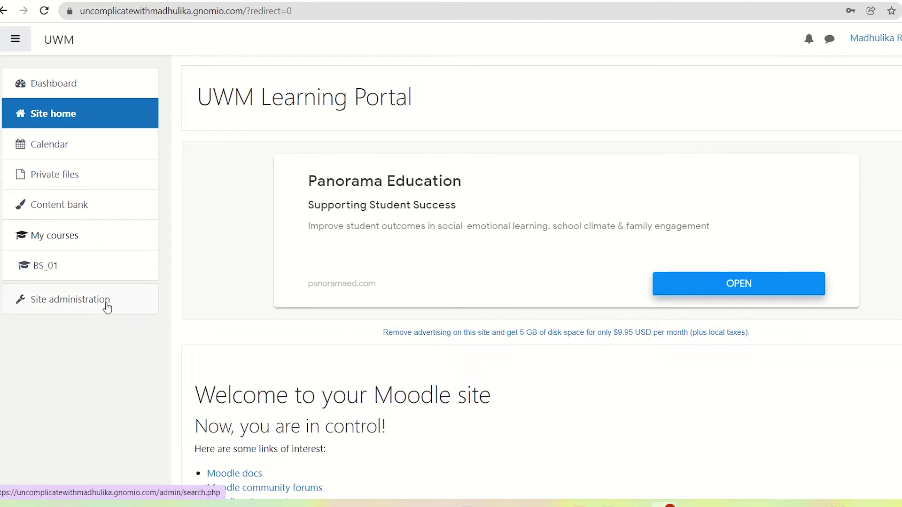
Go to the Manage authentication page under Site administration > Plugins
{"action": "left_click", "coordinate": [107, 306]}
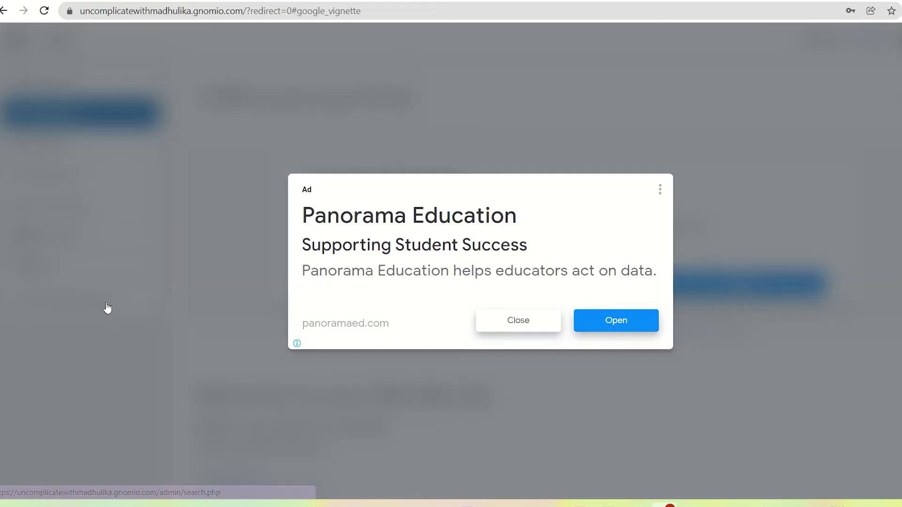
{"action": "left_click", "coordinate": [509, 332]}
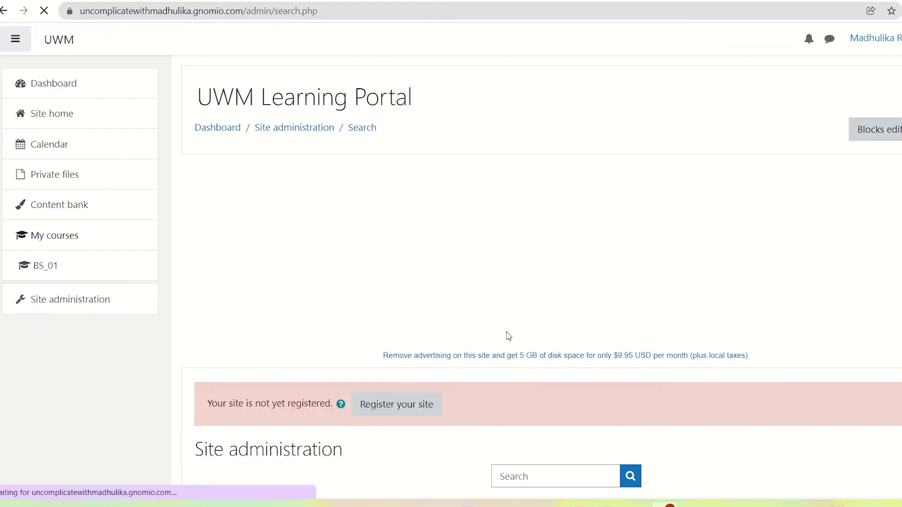
{"action": "scroll", "coordinate": [508, 338], "scroll_direction": "down", "scroll_amount": 5}
{"action": "left_click", "coordinate": [475, 292]}
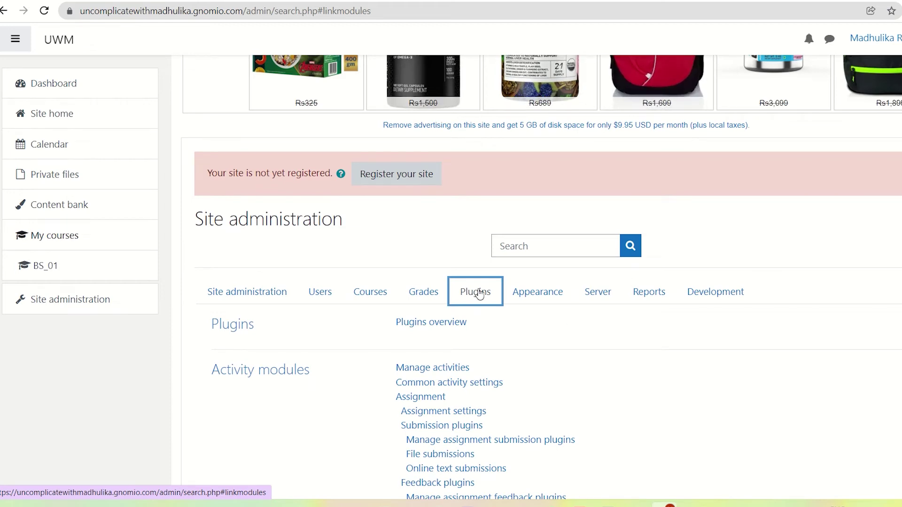
{"action": "scroll", "coordinate": [478, 292], "scroll_direction": "down", "scroll_amount": 15}
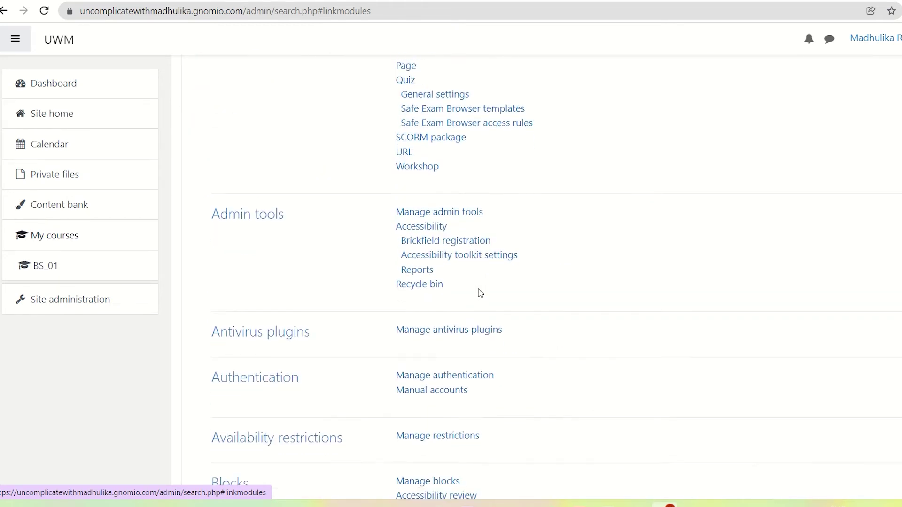
{"action": "scroll", "coordinate": [480, 293], "scroll_direction": "down", "scroll_amount": 2}
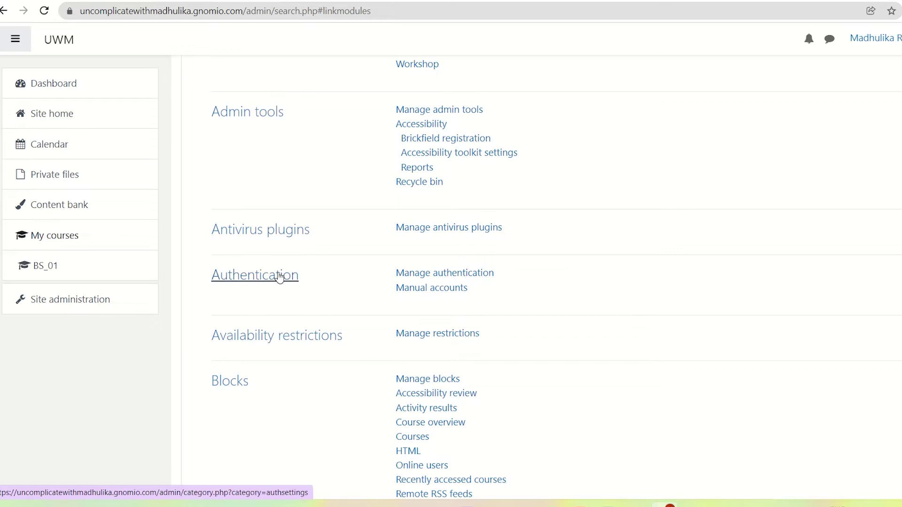
{"action": "left_click", "coordinate": [420, 278]}
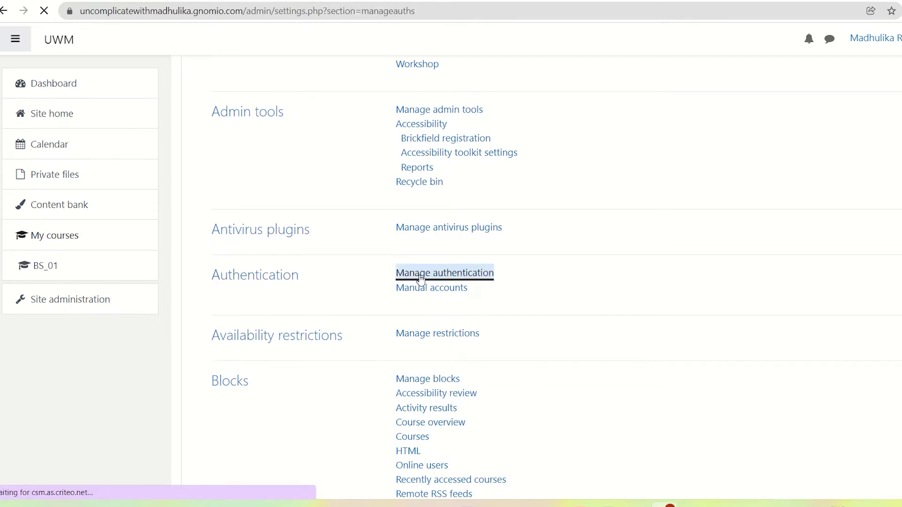
Enable the Email-based self-registration authentication plugin and view Common settings
{"action": "scroll", "coordinate": [432, 305], "scroll_direction": "down", "scroll_amount": 5}
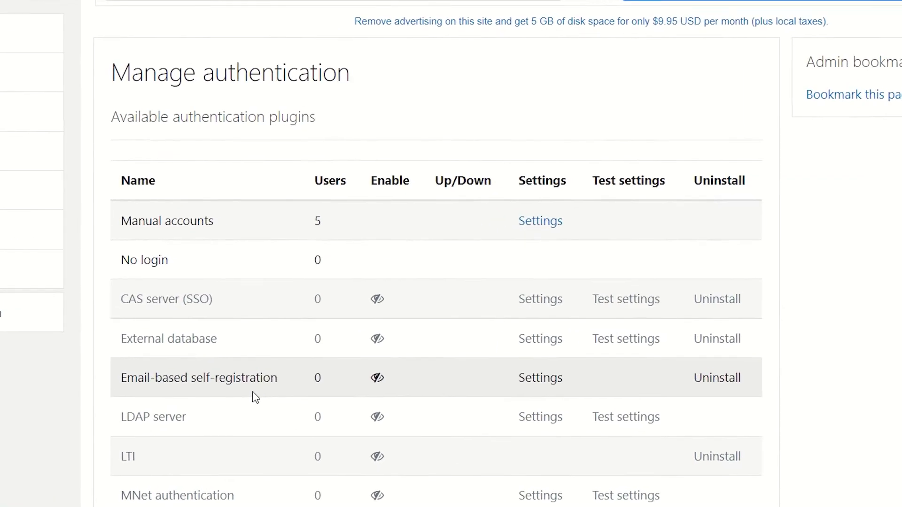
{"action": "left_click", "coordinate": [374, 384]}
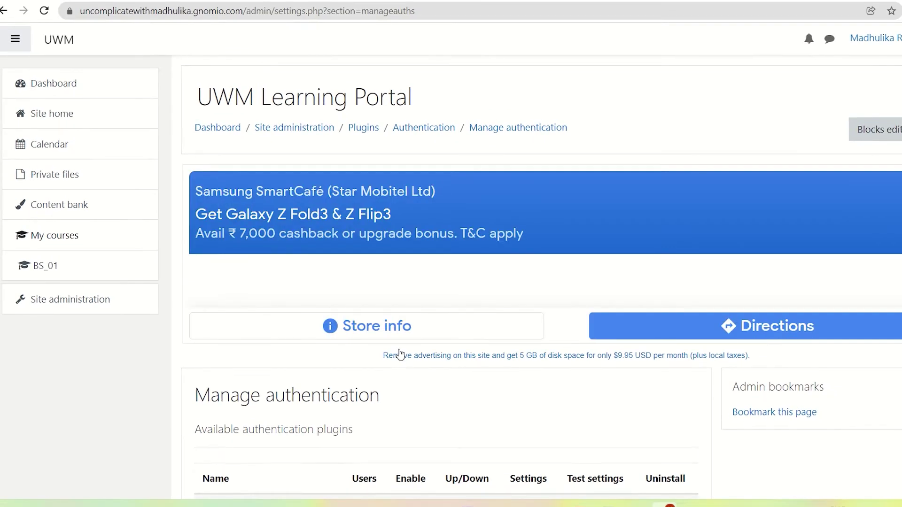
{"action": "scroll", "coordinate": [400, 355], "scroll_direction": "down", "scroll_amount": 10}
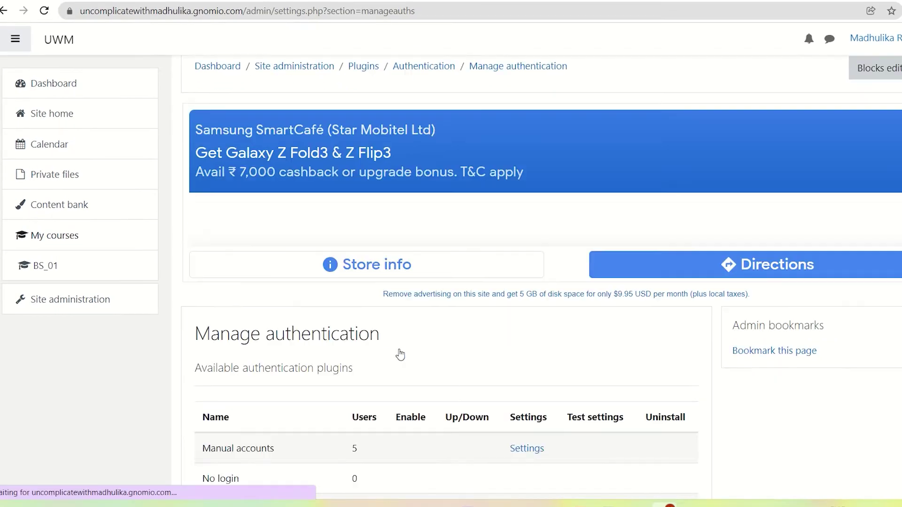
{"action": "scroll", "coordinate": [400, 355], "scroll_direction": "down", "scroll_amount": 3}
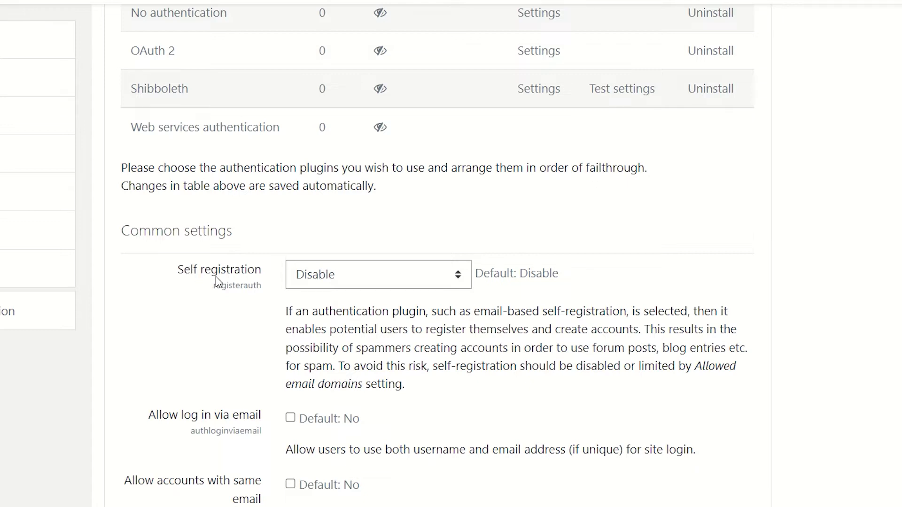
Set Common settings' Self registration to Email-based self-registration and save the changes
{"action": "left_click", "coordinate": [460, 278]}
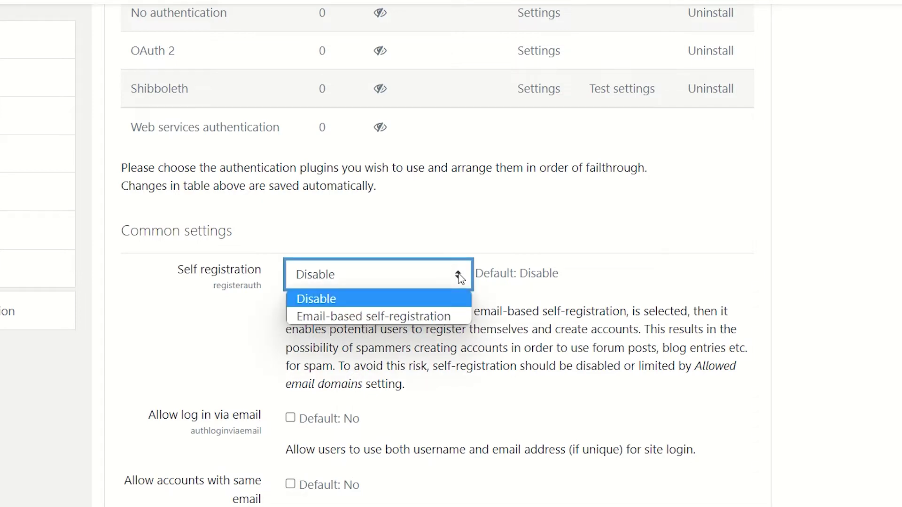
{"action": "left_click", "coordinate": [421, 317]}
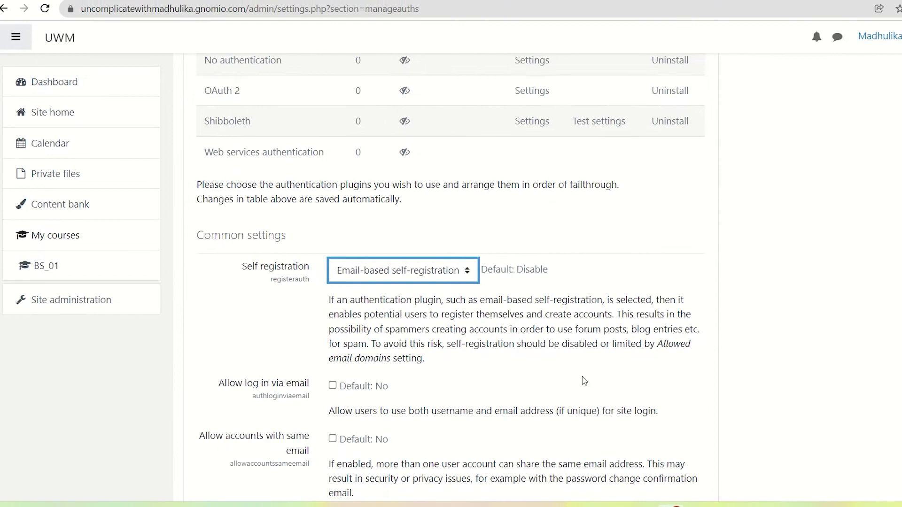
{"action": "left_click", "coordinate": [544, 345]}
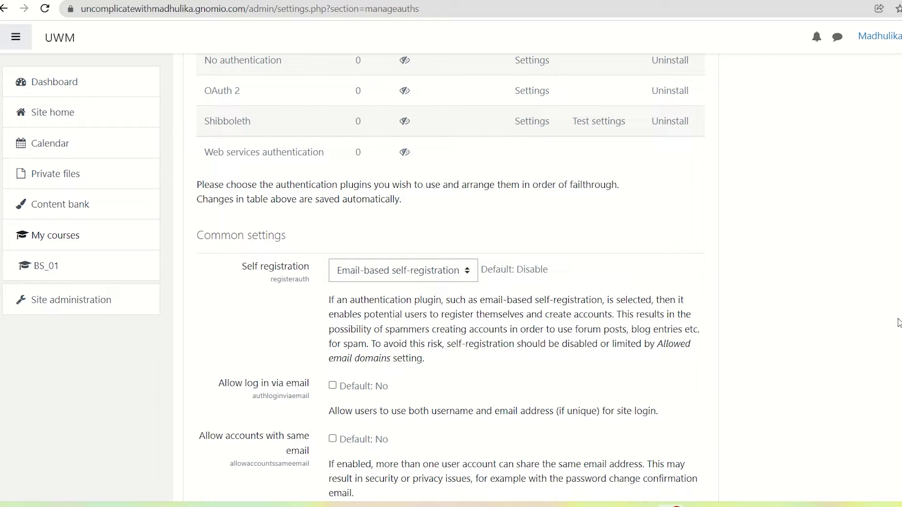
{"action": "scroll", "coordinate": [450, 277], "scroll_direction": "down", "scroll_amount": 15}
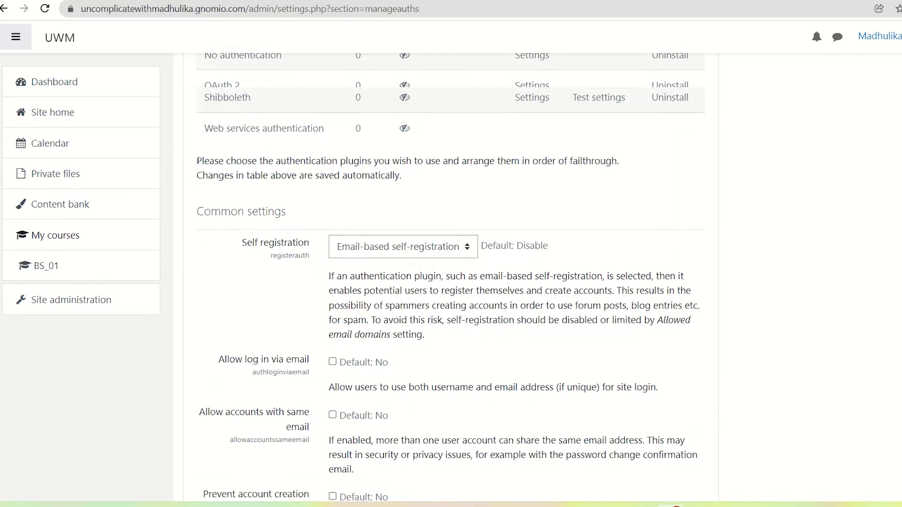
{"action": "scroll", "coordinate": [450, 277], "scroll_direction": "down", "scroll_amount": 6}
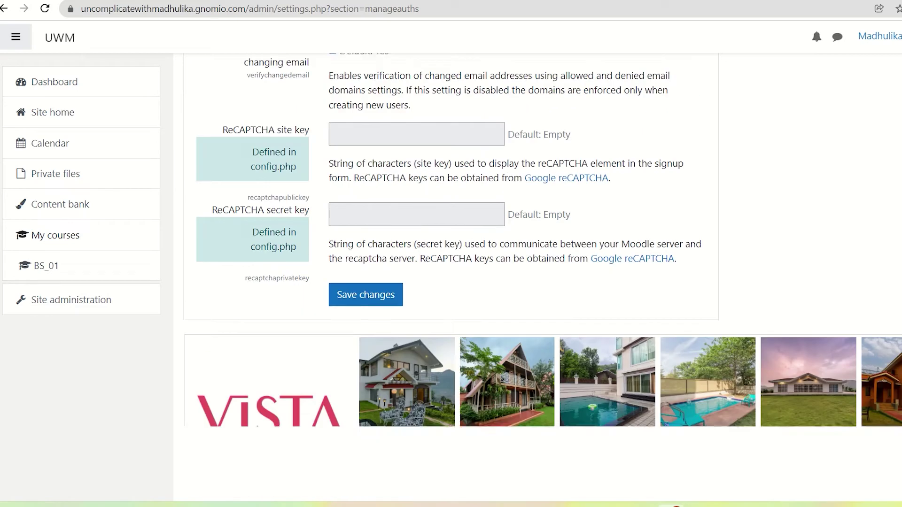
{"action": "left_click", "coordinate": [365, 289]}
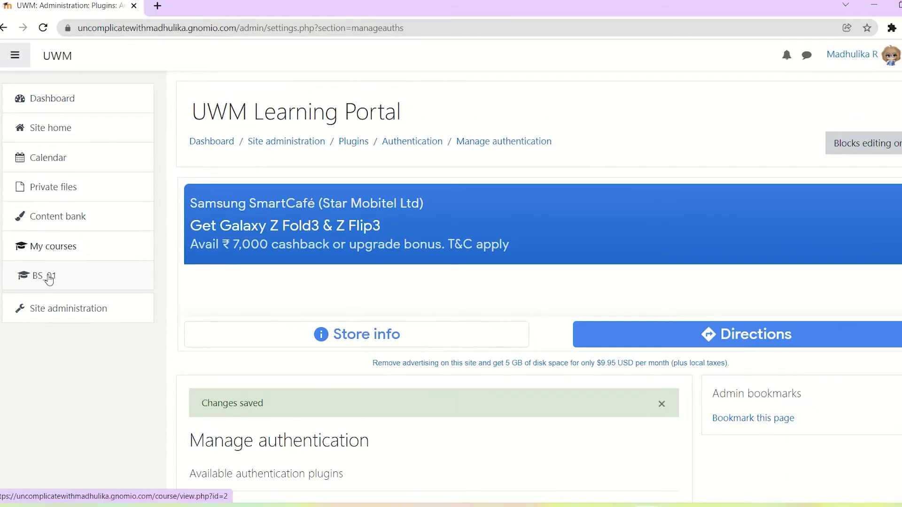
Open the Enrolment methods page for course BS_01 from its Participants list
{"action": "left_click", "coordinate": [49, 278]}
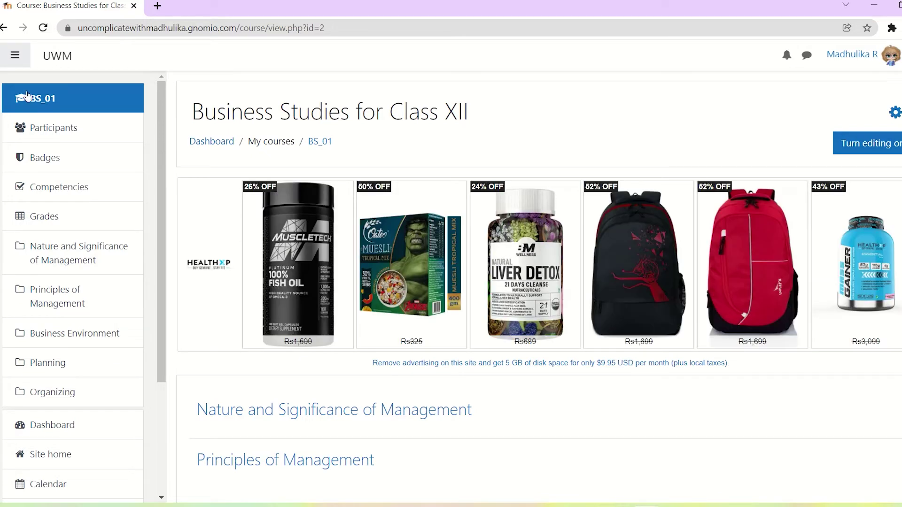
{"action": "left_click", "coordinate": [52, 133]}
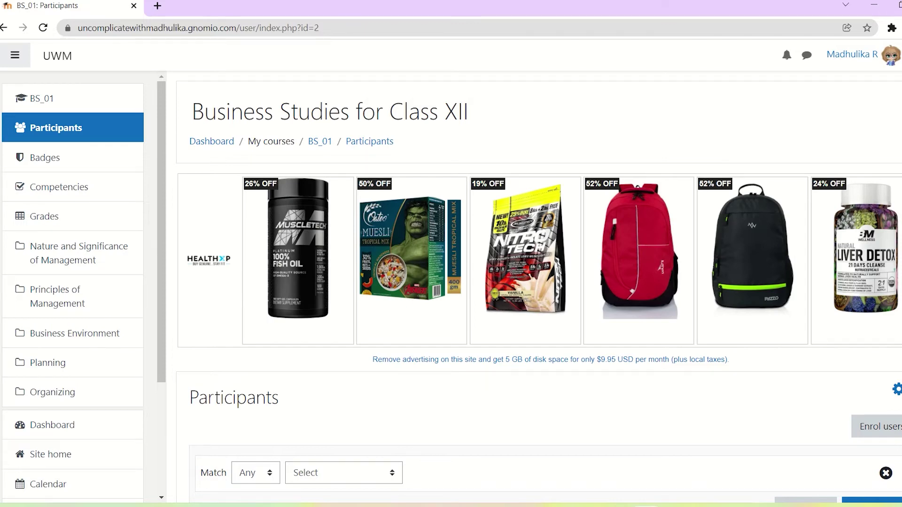
{"action": "scroll", "coordinate": [541, 281], "scroll_direction": "down", "scroll_amount": 2}
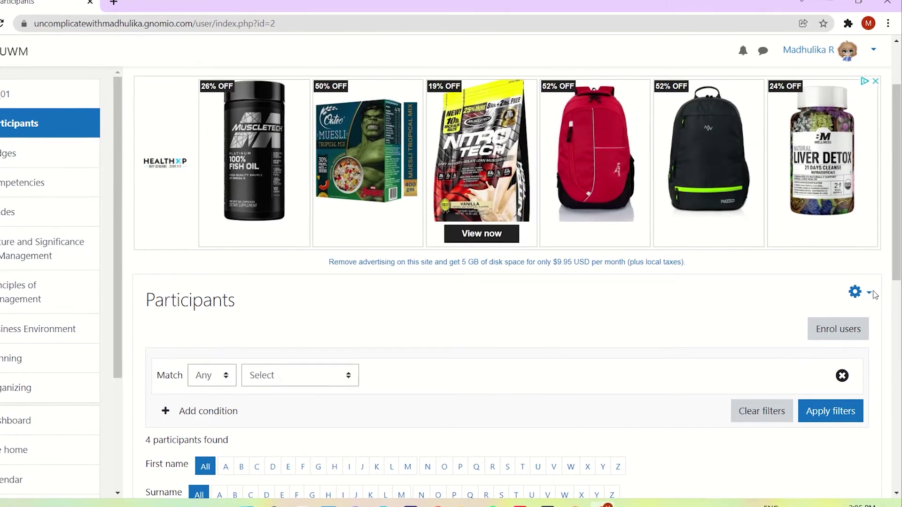
{"action": "left_click", "coordinate": [871, 296]}
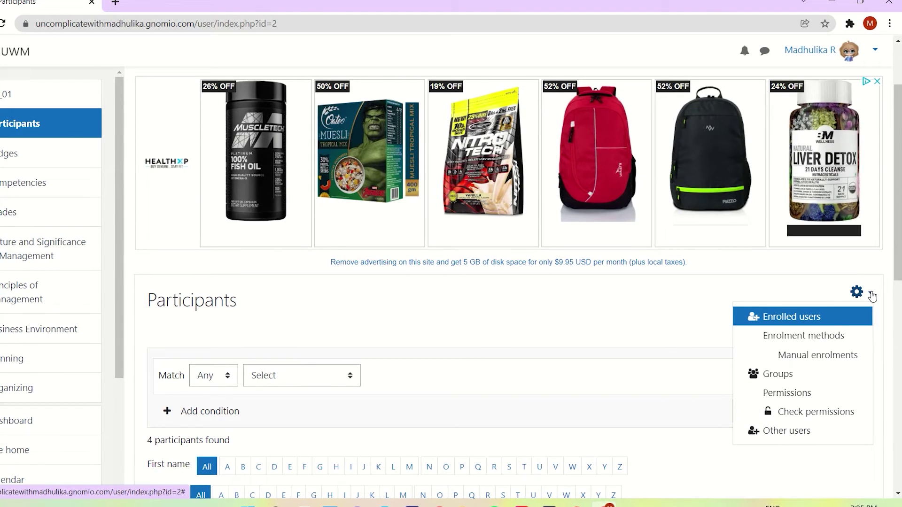
{"action": "left_click", "coordinate": [815, 336]}
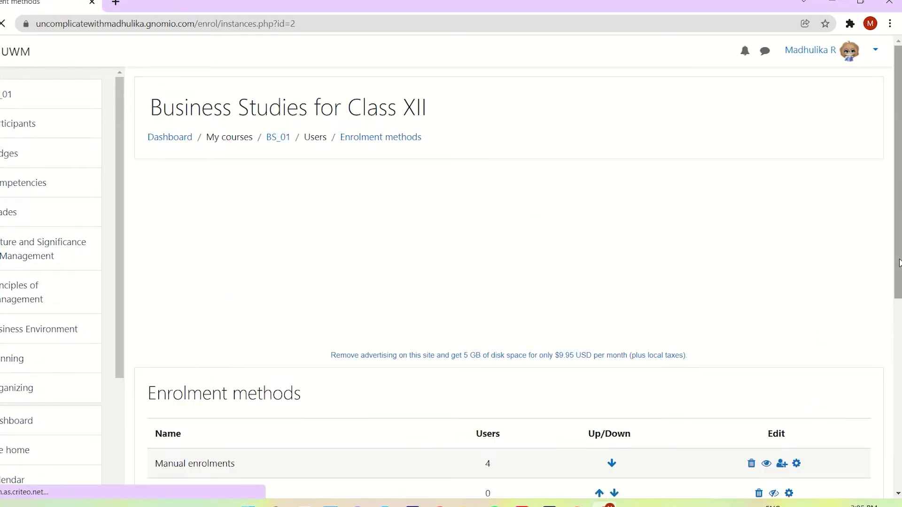
Enable the Self enrolment (Student) method for Business Studies for Class XII
{"action": "left_click_drag", "start_coordinate": [898, 263], "coordinate": [898, 372]}
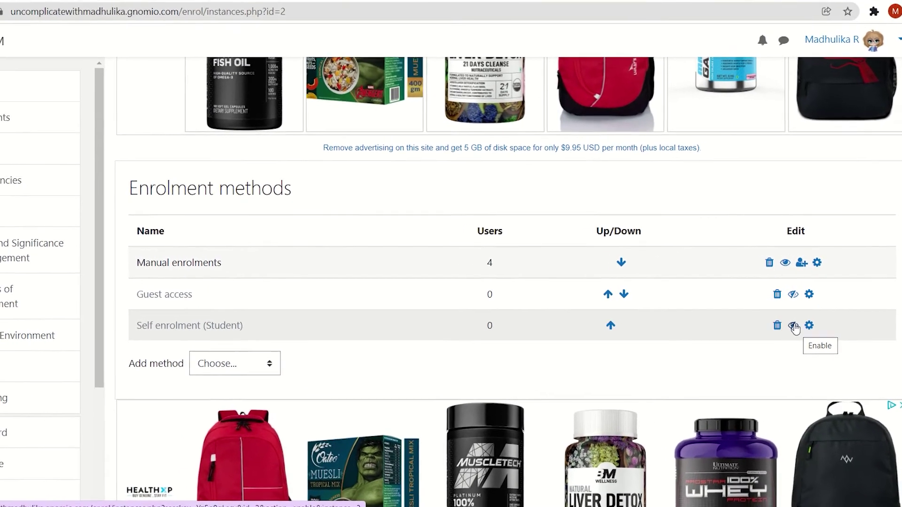
{"action": "left_click", "coordinate": [793, 325]}
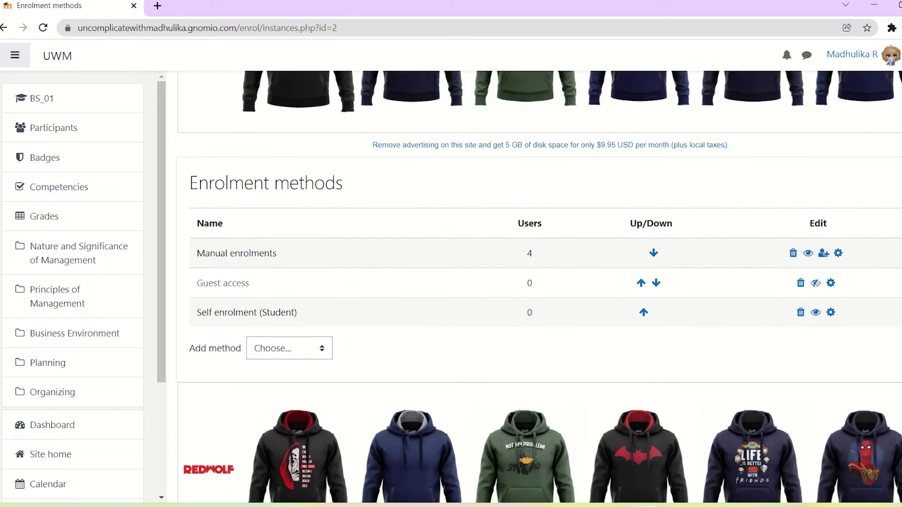
{"action": "scroll", "coordinate": [538, 286], "scroll_direction": "up", "scroll_amount": 3}
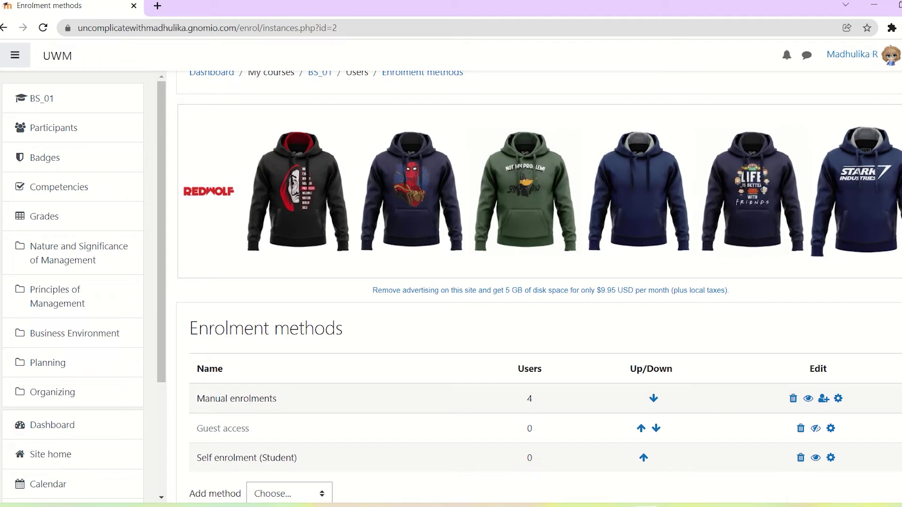
{"action": "scroll", "coordinate": [539, 287], "scroll_direction": "up", "scroll_amount": 2}
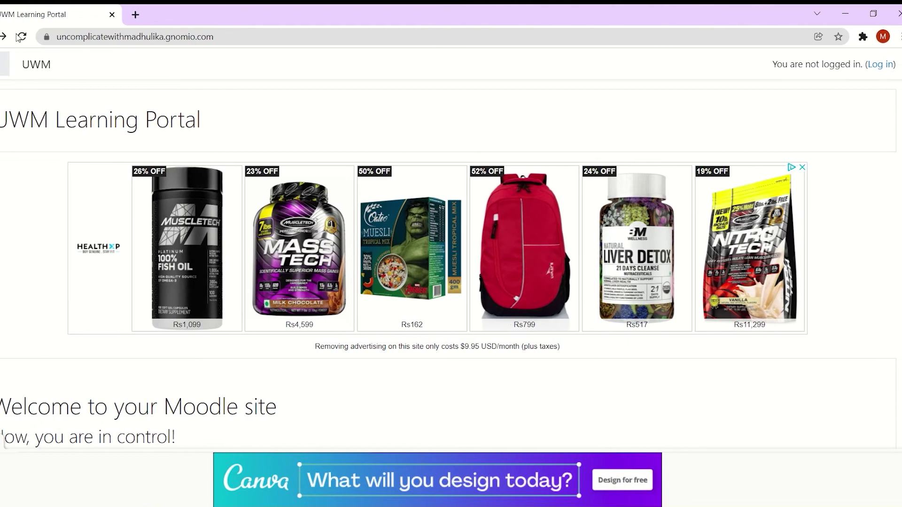
From the logged-out front page, go to Log in and choose Create new account
{"action": "left_click", "coordinate": [878, 65]}
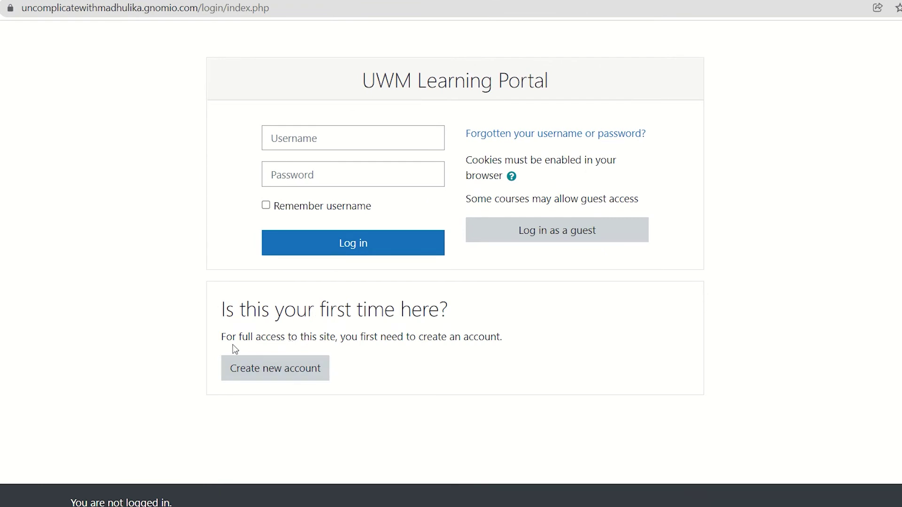
{"action": "left_click", "coordinate": [270, 356]}
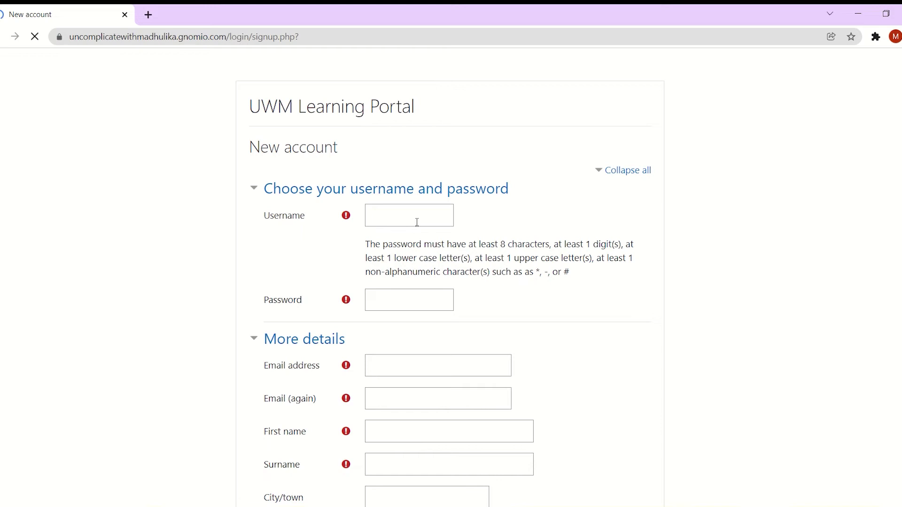
Enter a username and password for the new account
{"action": "left_click", "coordinate": [414, 215]}
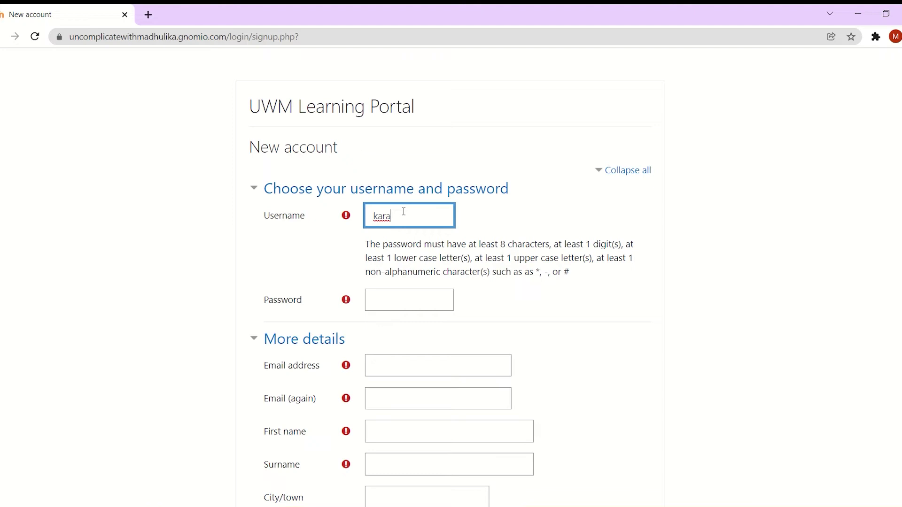
{"action": "type", "text": "n"}
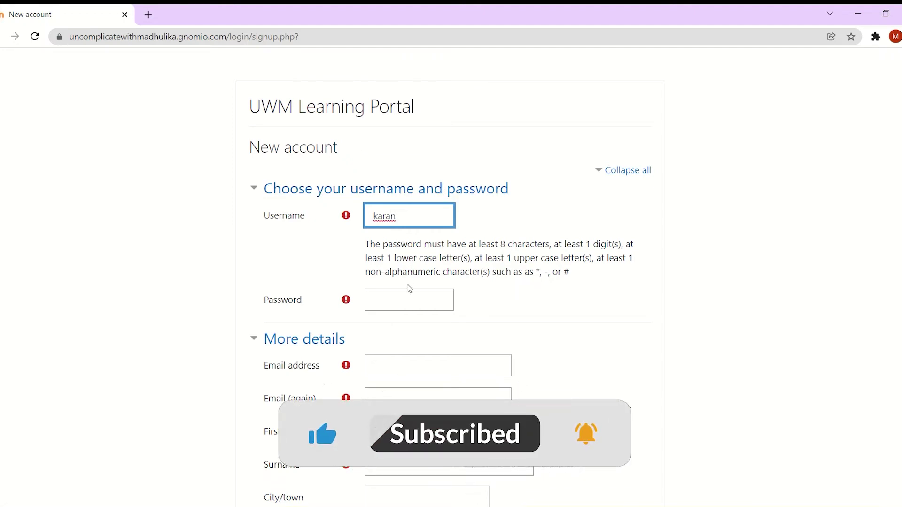
{"action": "left_click", "coordinate": [400, 298]}
{"action": "type", "text": "Ka"}
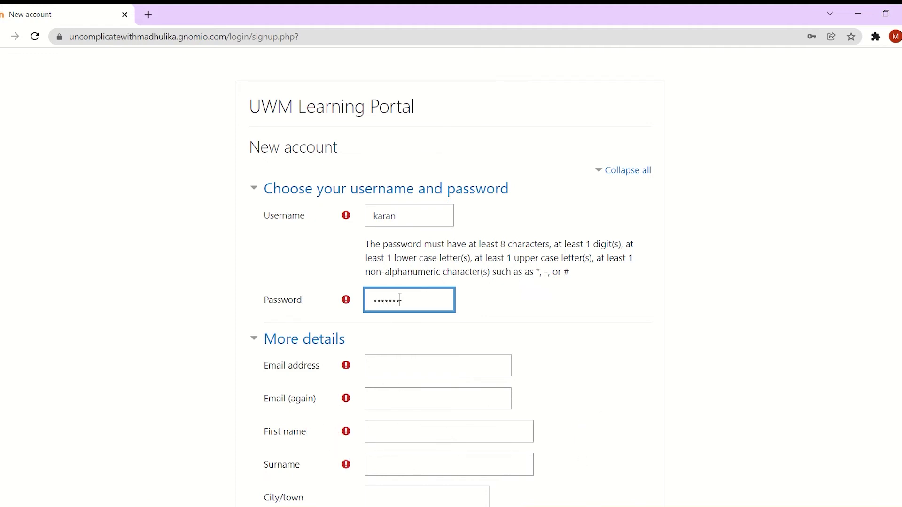
Enter the new user's email address in both email fields, fixing the typo
{"action": "left_click", "coordinate": [404, 366]}
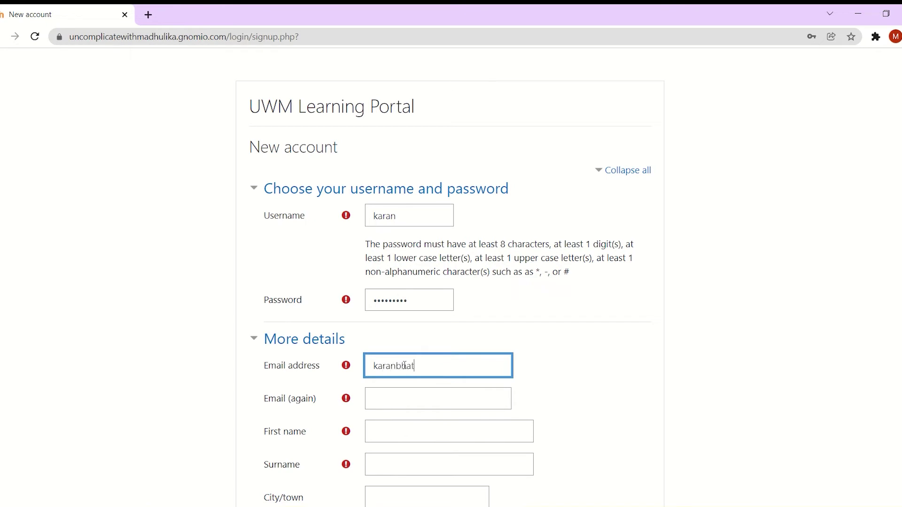
{"action": "left_click", "coordinate": [404, 403]}
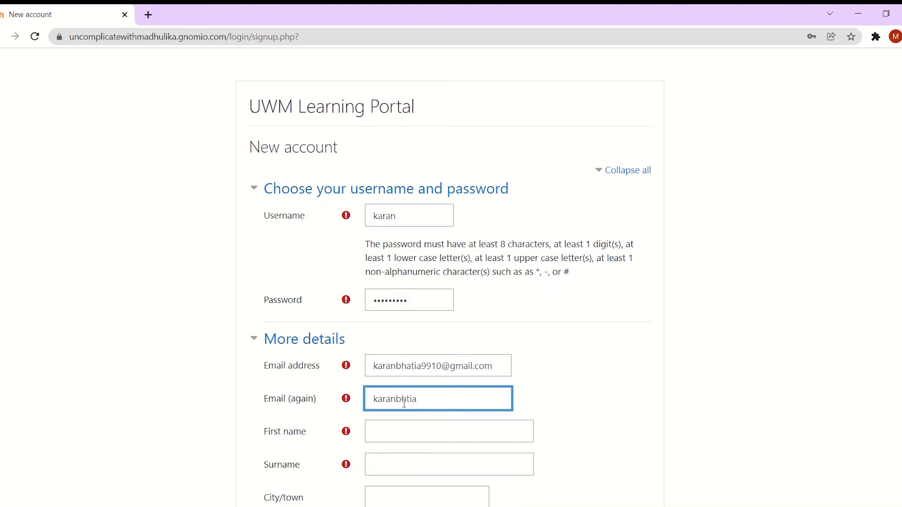
{"action": "key", "text": "BackSpace"}
{"action": "key", "text": "BackSpace"}
Fill in the new user's first name and surname
{"action": "left_click", "coordinate": [402, 435]}
{"action": "key", "text": "Tab"}
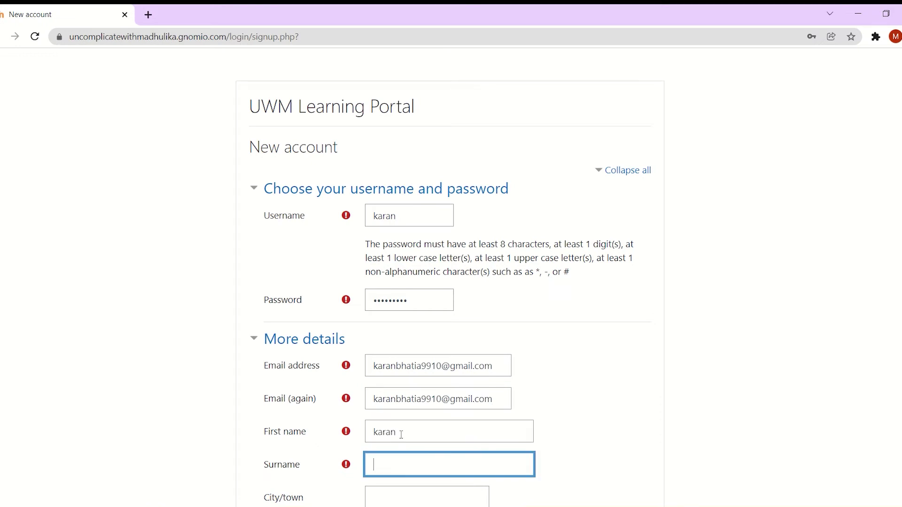
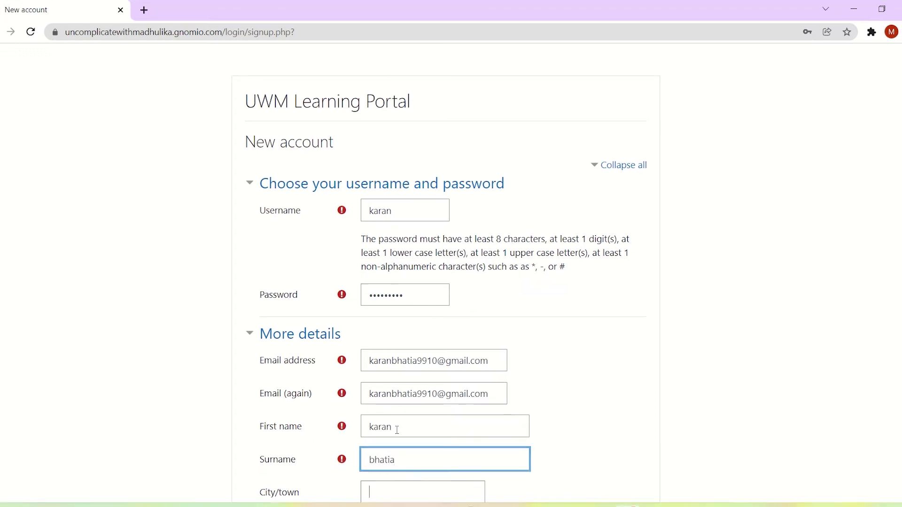
{"action": "key", "text": "Tab"}
{"action": "key", "text": "Tab"}
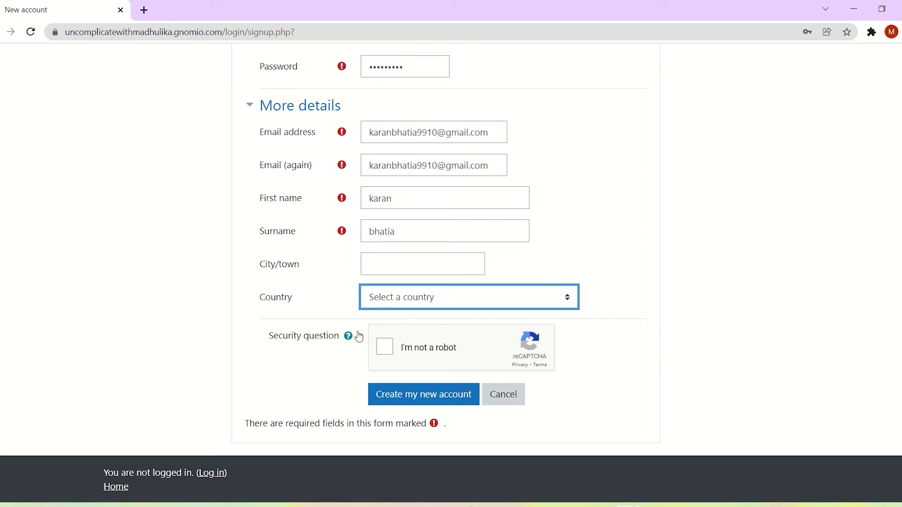
Pass the traffic-light reCAPTCHA, submit the account request, and continue past the email notice
{"action": "left_click", "coordinate": [385, 347]}
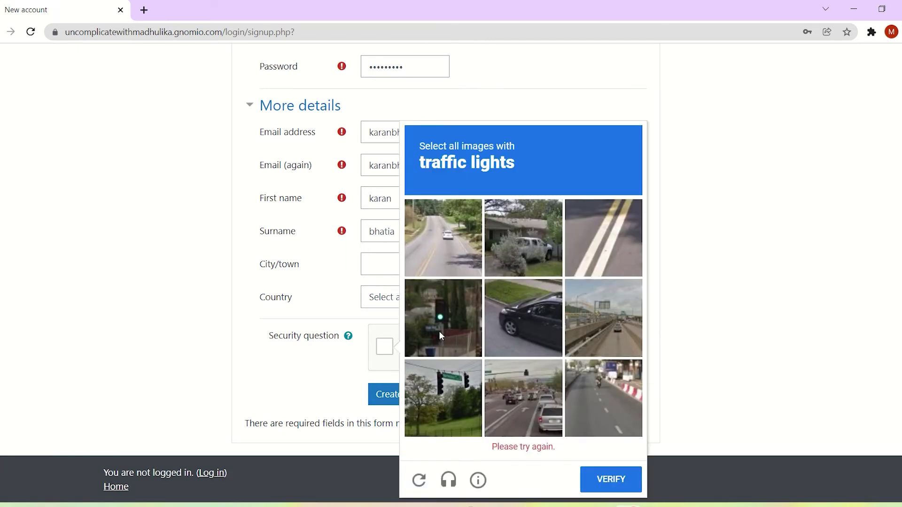
{"action": "left_click", "coordinate": [441, 335]}
{"action": "left_click", "coordinate": [449, 402]}
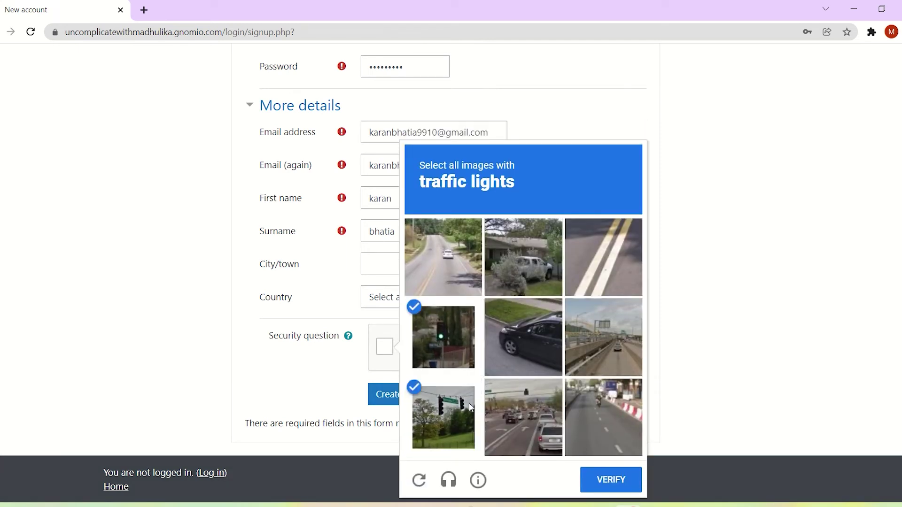
{"action": "left_click", "coordinate": [513, 413]}
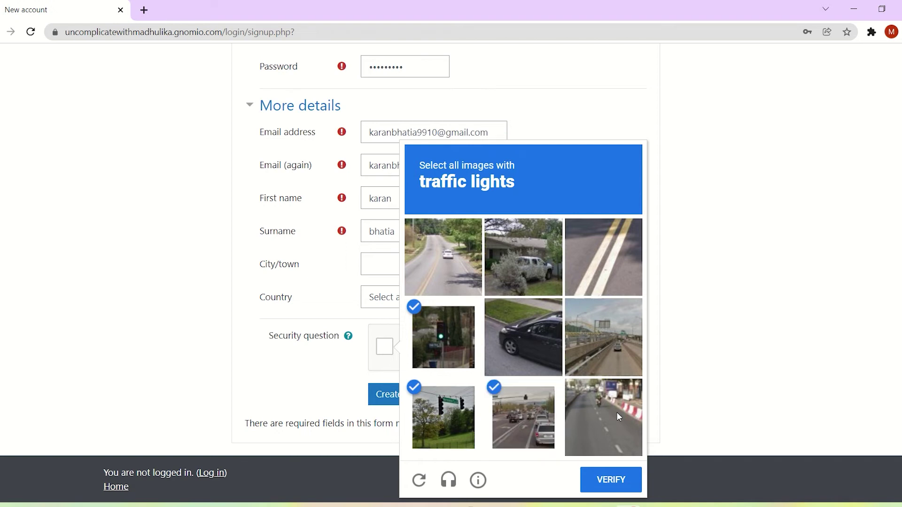
{"action": "left_click", "coordinate": [599, 479]}
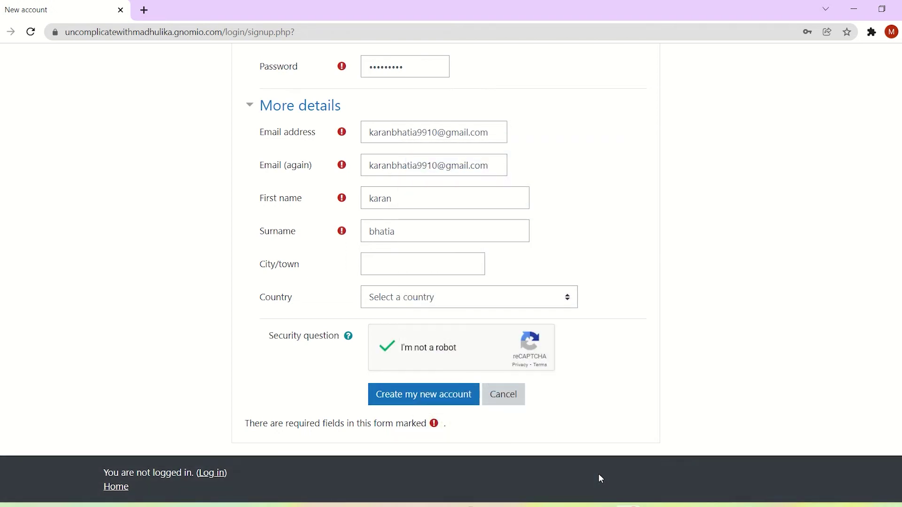
{"action": "left_click", "coordinate": [450, 401]}
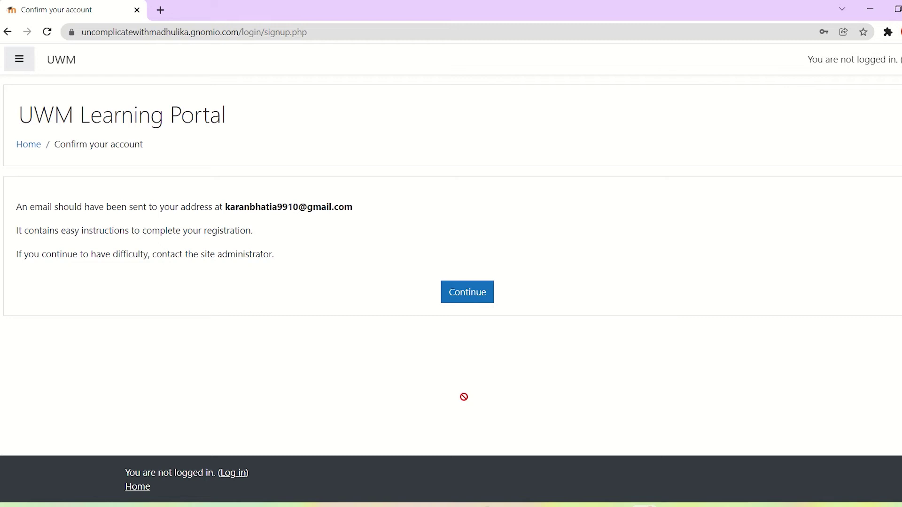
{"action": "left_click", "coordinate": [467, 292]}
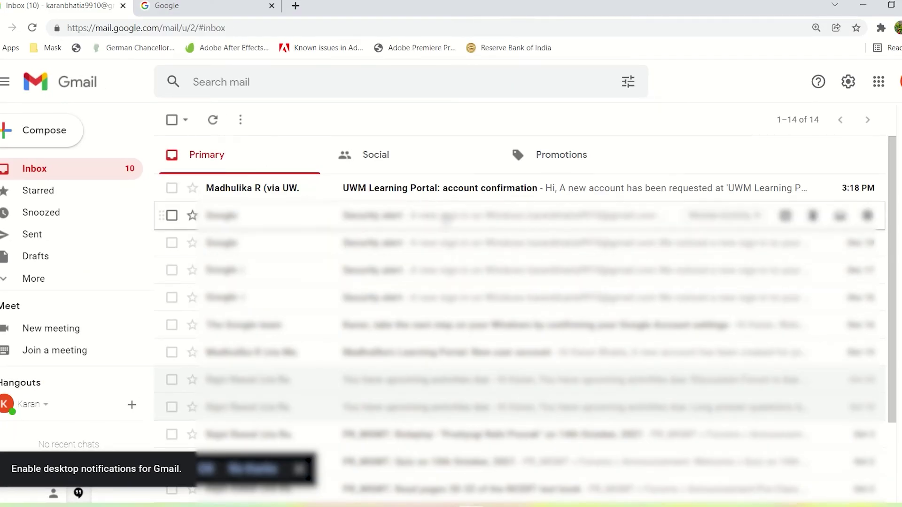
Open the 'UWM Learning Portal: account confirmation' email and follow its confirmation link
{"action": "left_click", "coordinate": [434, 192]}
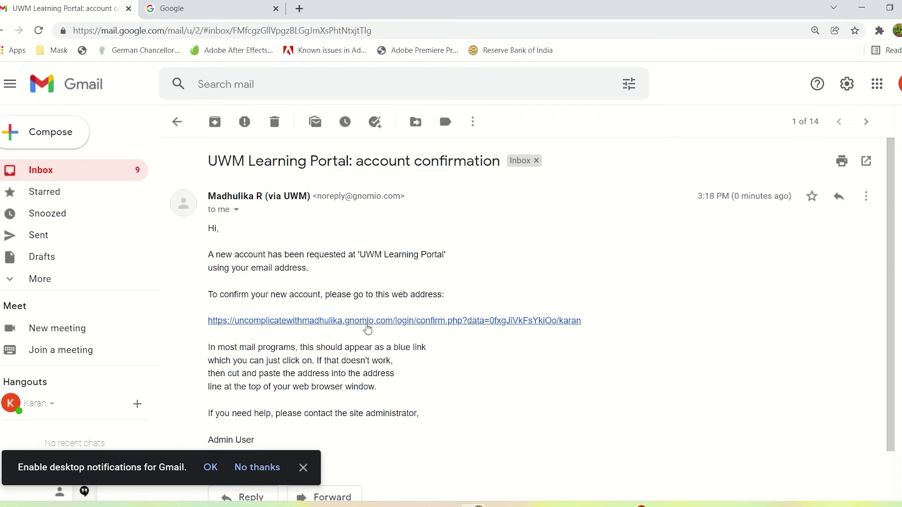
{"action": "left_click", "coordinate": [398, 323]}
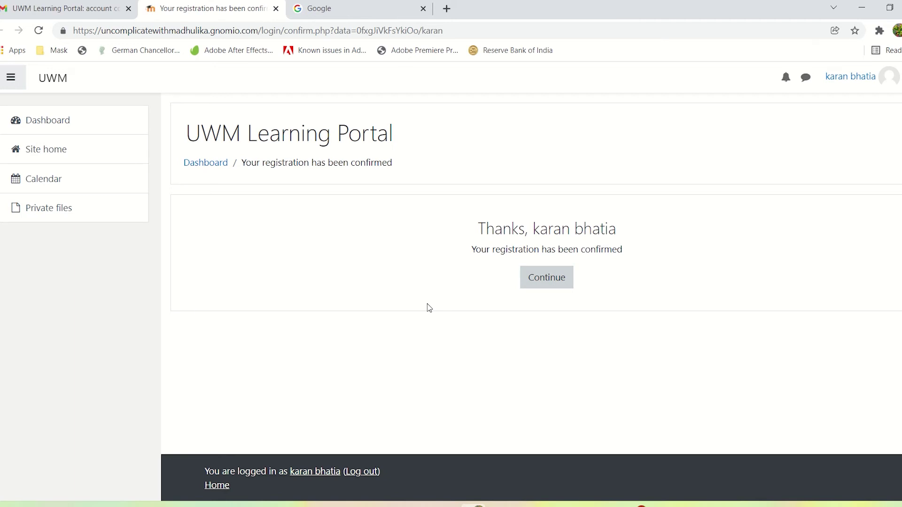
Continue to Site home as the new user and locate Business Studies for Class XII
{"action": "left_click", "coordinate": [552, 278]}
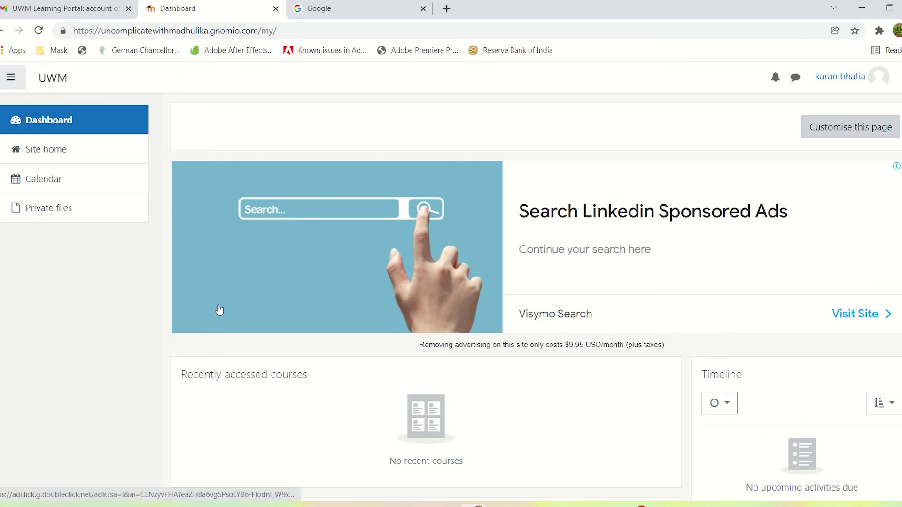
{"action": "left_click", "coordinate": [41, 155]}
{"action": "left_click", "coordinate": [491, 336]}
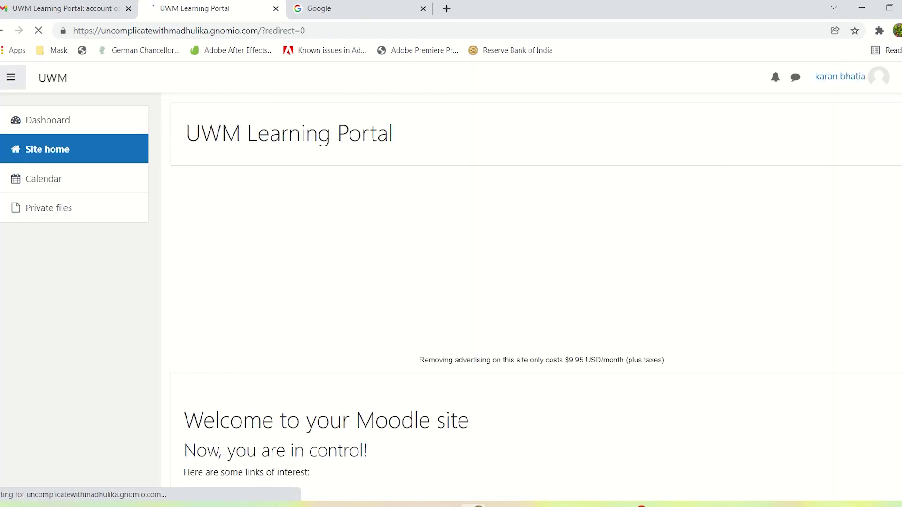
{"action": "scroll", "coordinate": [530, 296], "scroll_direction": "down", "scroll_amount": 10}
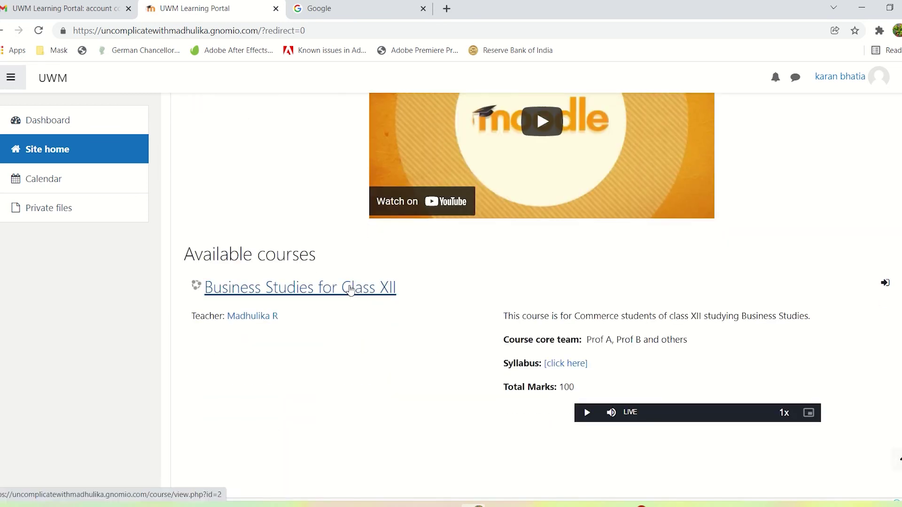
{"action": "scroll", "coordinate": [350, 289], "scroll_direction": "up", "scroll_amount": 1}
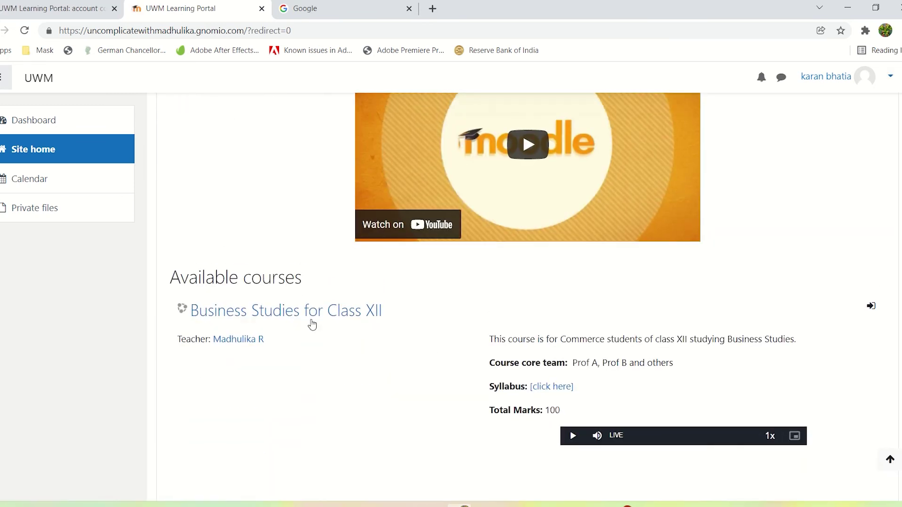
Open Business Studies for Class XII and enrol via Self enrolment (Student) with Enrol me
{"action": "left_click", "coordinate": [332, 287]}
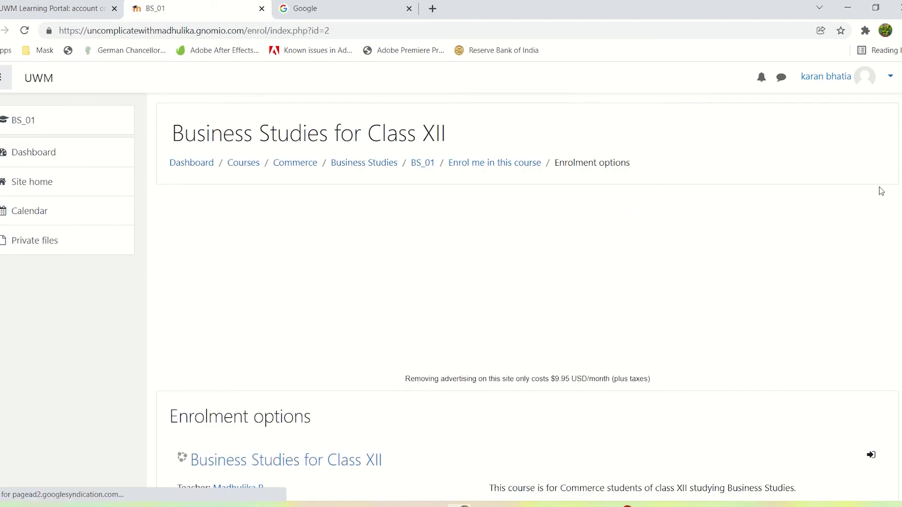
{"action": "scroll", "coordinate": [527, 300], "scroll_direction": "down", "scroll_amount": 5}
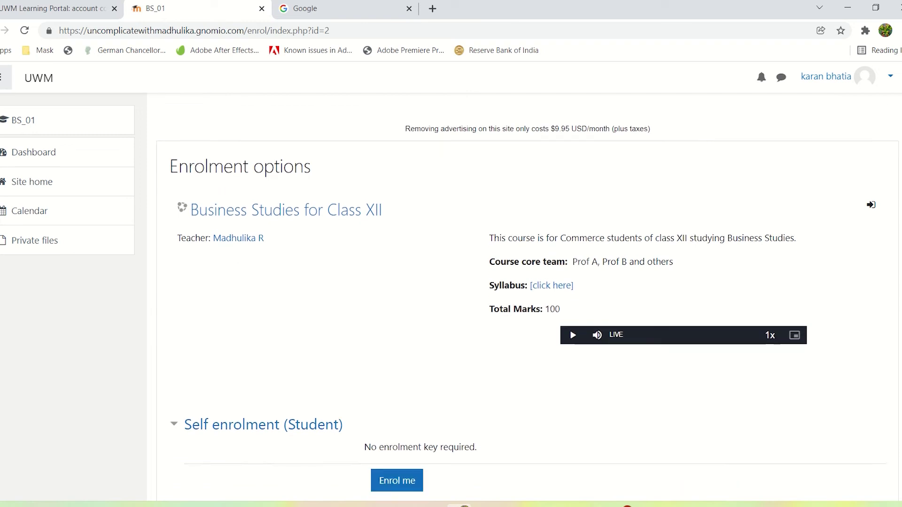
{"action": "scroll", "coordinate": [527, 301], "scroll_direction": "down", "scroll_amount": 1}
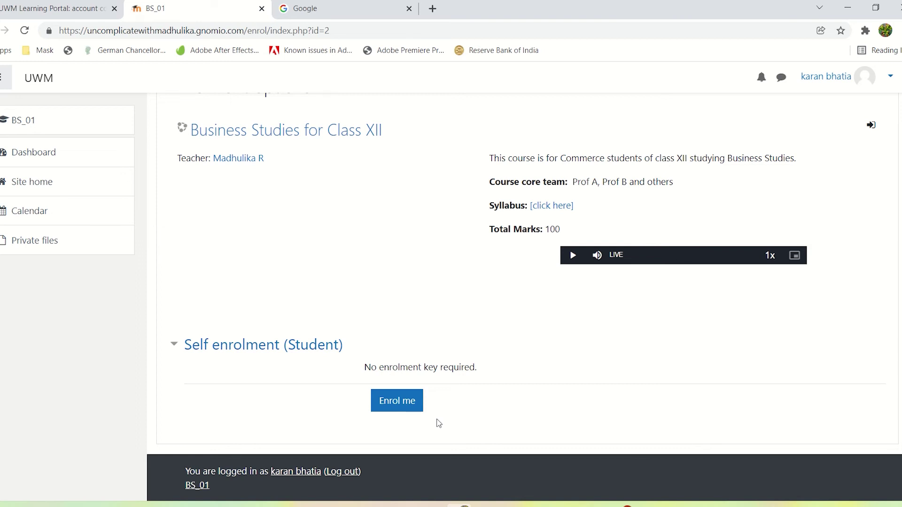
{"action": "left_click", "coordinate": [395, 400]}
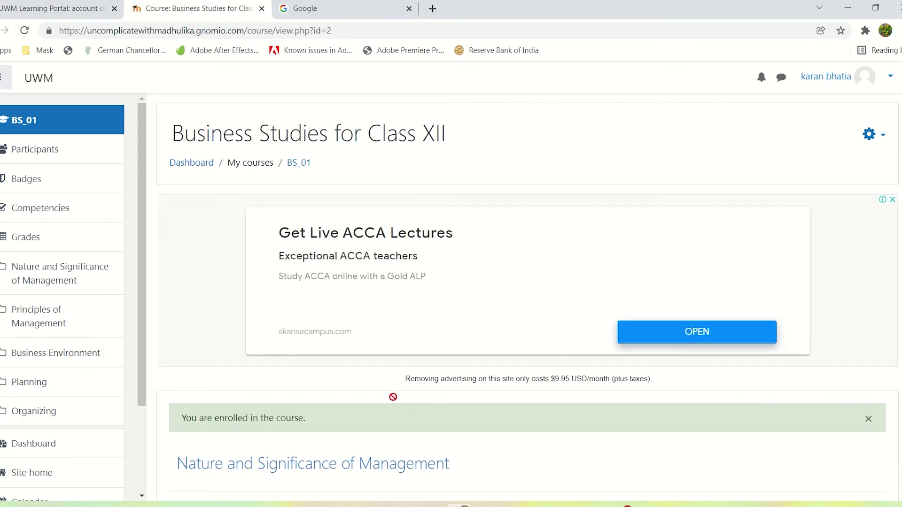
{"action": "left_click", "coordinate": [896, 83]}
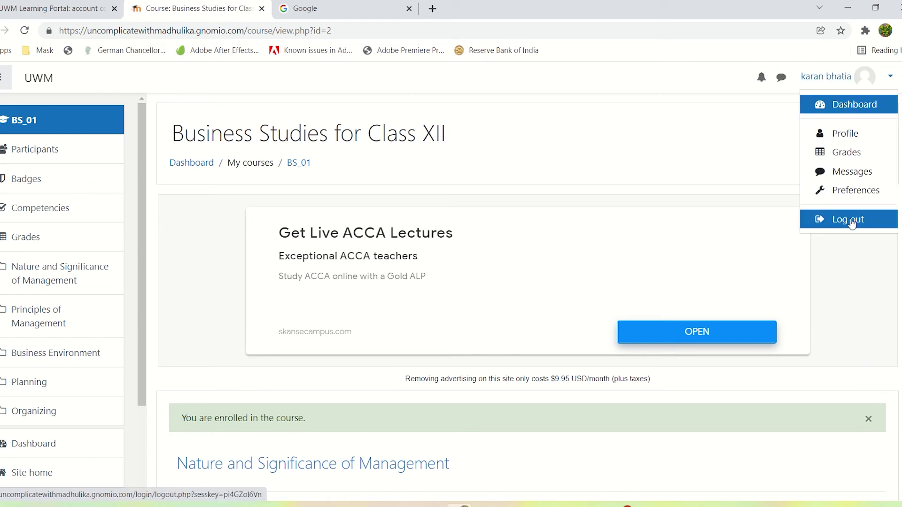
Log out the student and log back in with the teacher's saved username and password
{"action": "left_click", "coordinate": [849, 220]}
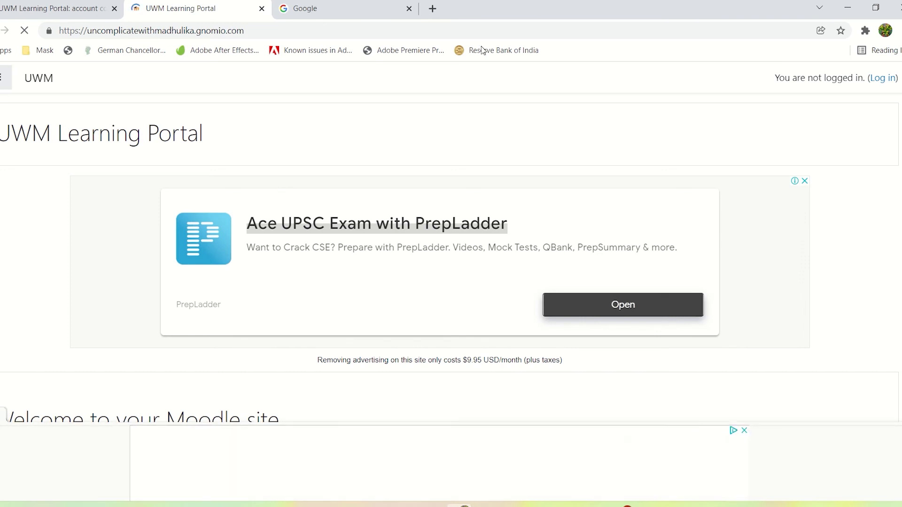
{"action": "left_click", "coordinate": [885, 80]}
{"action": "left_click", "coordinate": [403, 170]}
{"action": "type", "text": "uwm"}
{"action": "left_click", "coordinate": [332, 191]}
{"action": "left_click", "coordinate": [334, 190]}
{"action": "type", "text": "•••••••"}
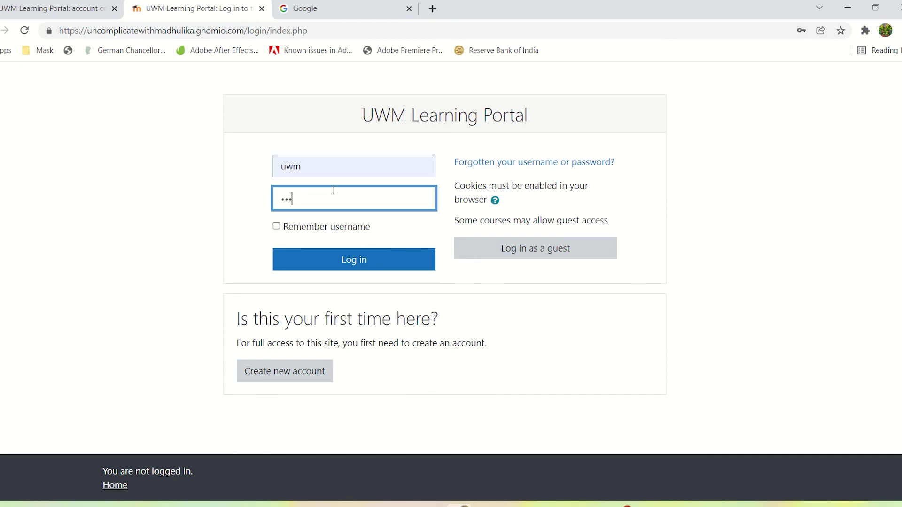
{"action": "type", "text": "••"}
{"action": "key", "text": "Return"}
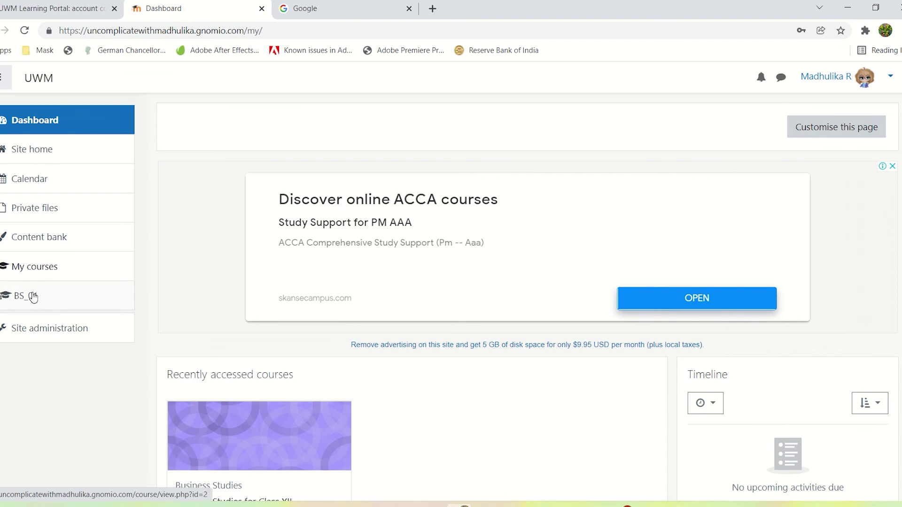
Open the BS_01 course's participants list and find the newly self-enrolled student among its five participants
{"action": "left_click", "coordinate": [33, 296]}
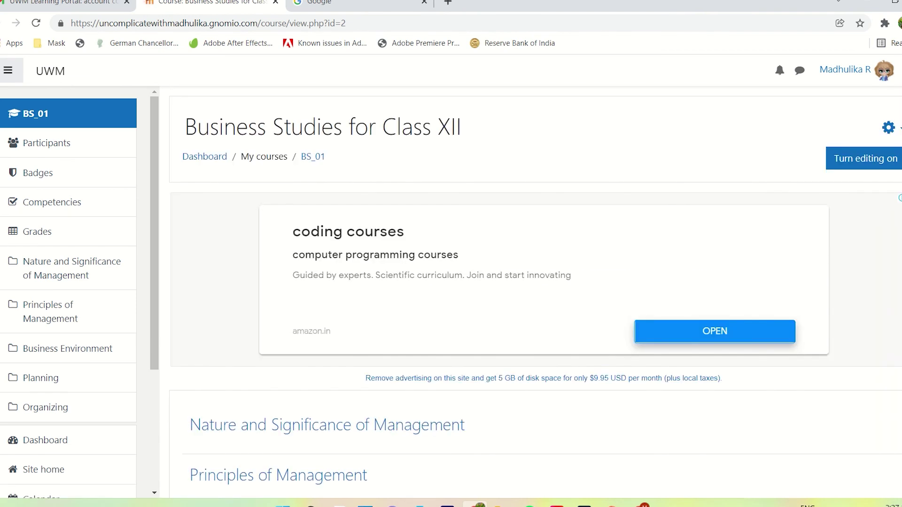
{"action": "left_click", "coordinate": [63, 146]}
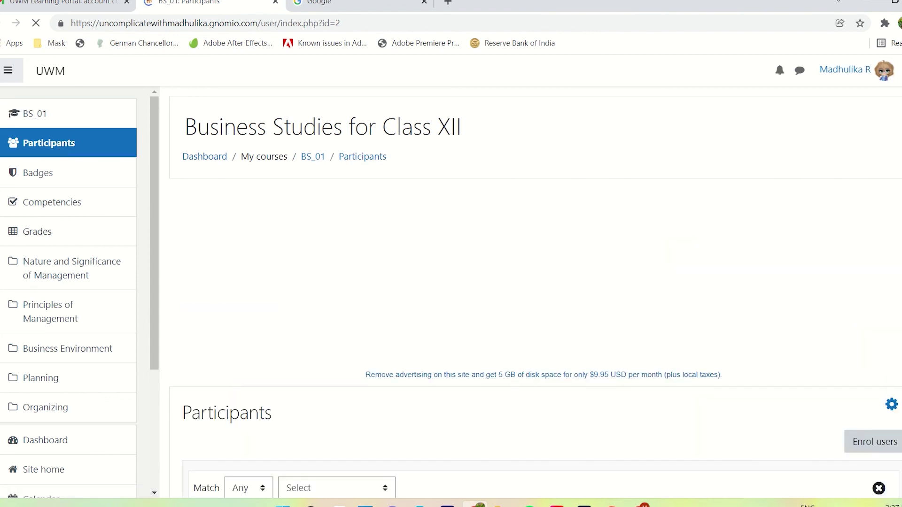
{"action": "scroll", "coordinate": [900, 344], "scroll_direction": "down", "scroll_amount": 6}
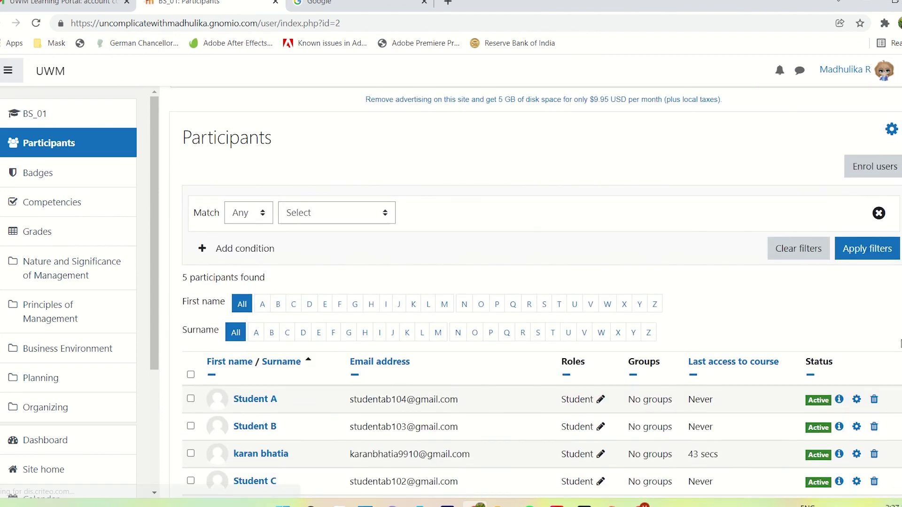
{"action": "scroll", "coordinate": [900, 344], "scroll_direction": "down", "scroll_amount": 2}
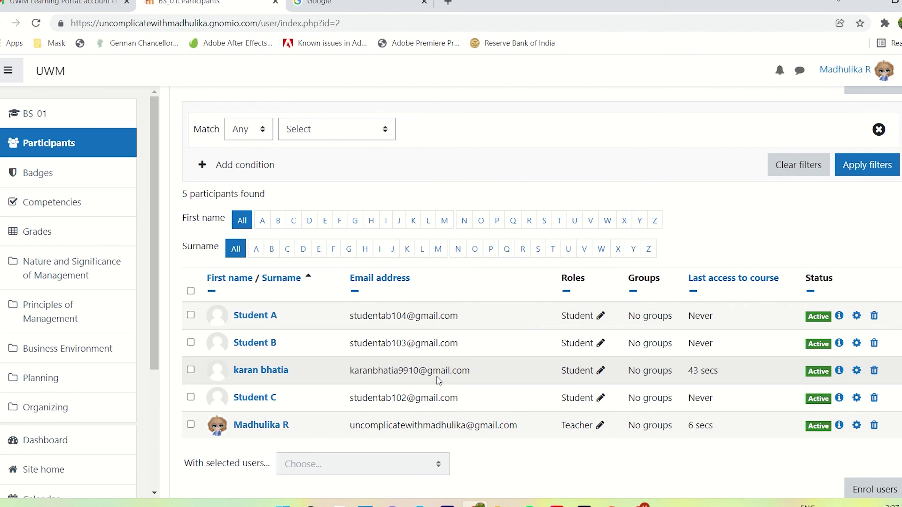